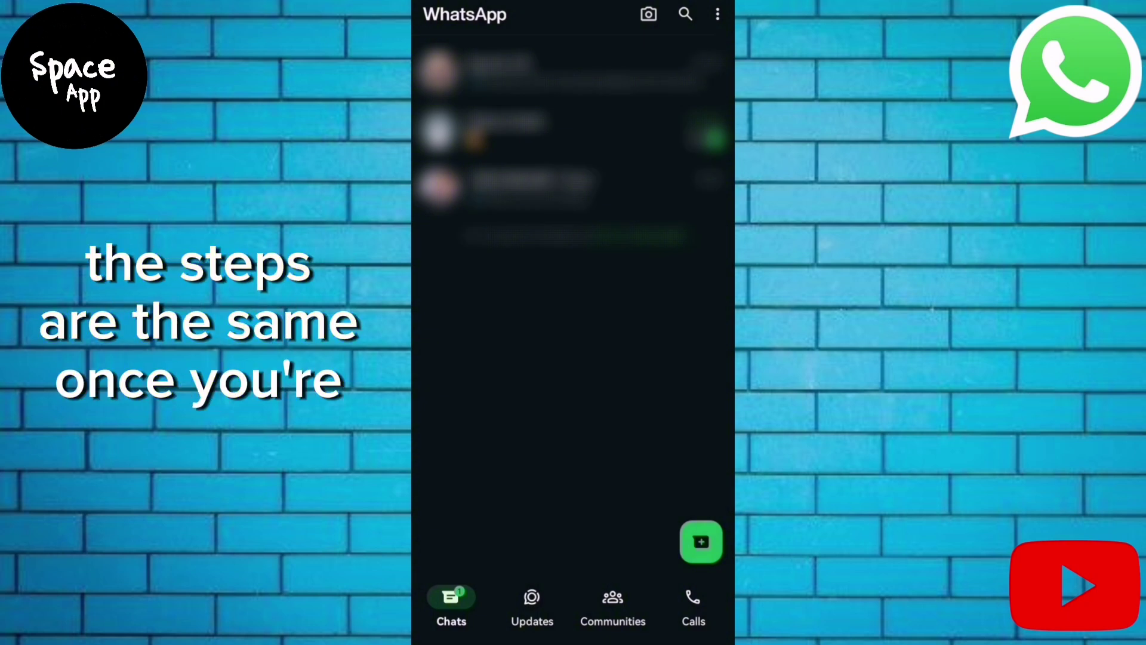
- Get from the chats list to WhatsApp's Account settings page via the main options menu and Settings
{"action": "left_click", "coordinate": [712, 14]}
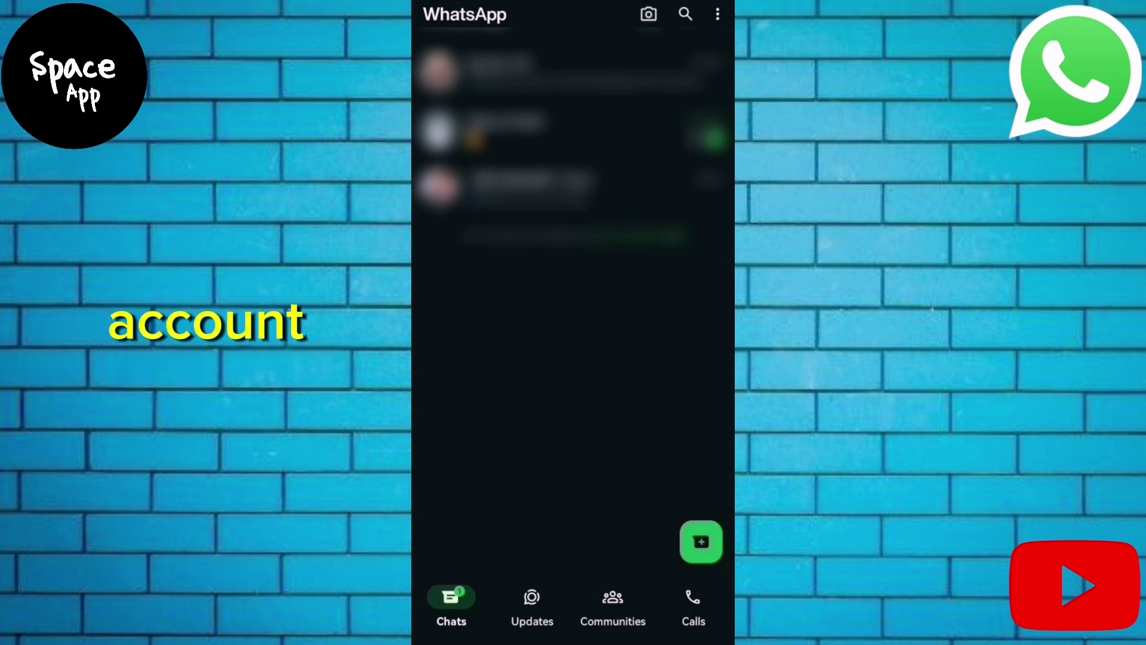
{"action": "left_click", "coordinate": [718, 14]}
{"action": "left_click", "coordinate": [605, 215]}
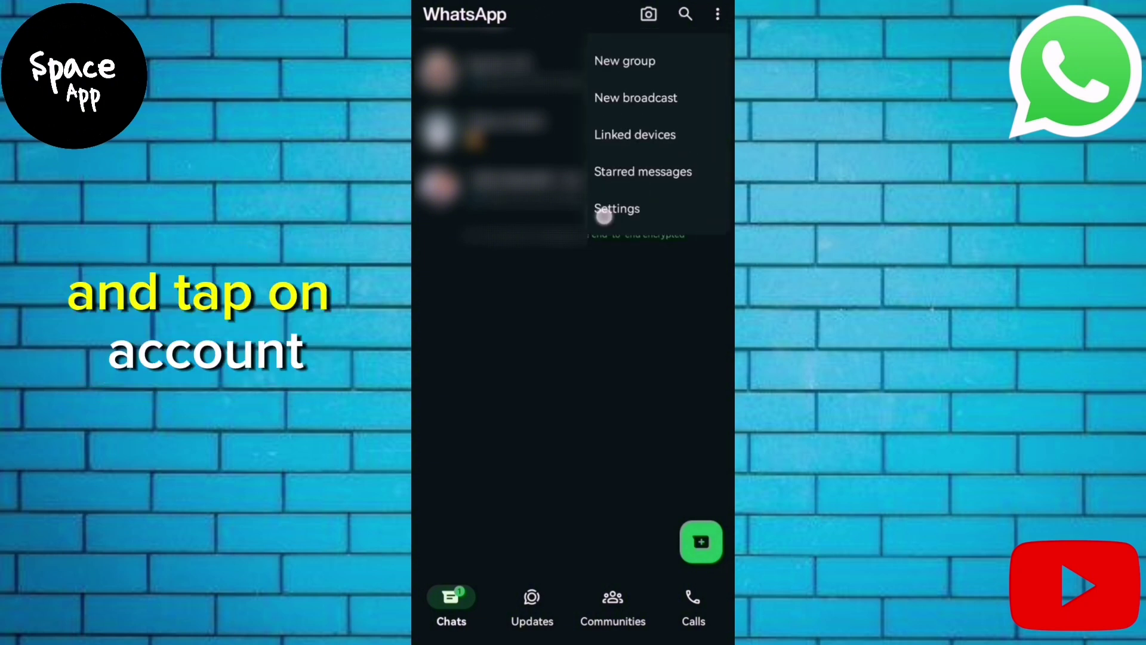
{"action": "left_click", "coordinate": [495, 147]}
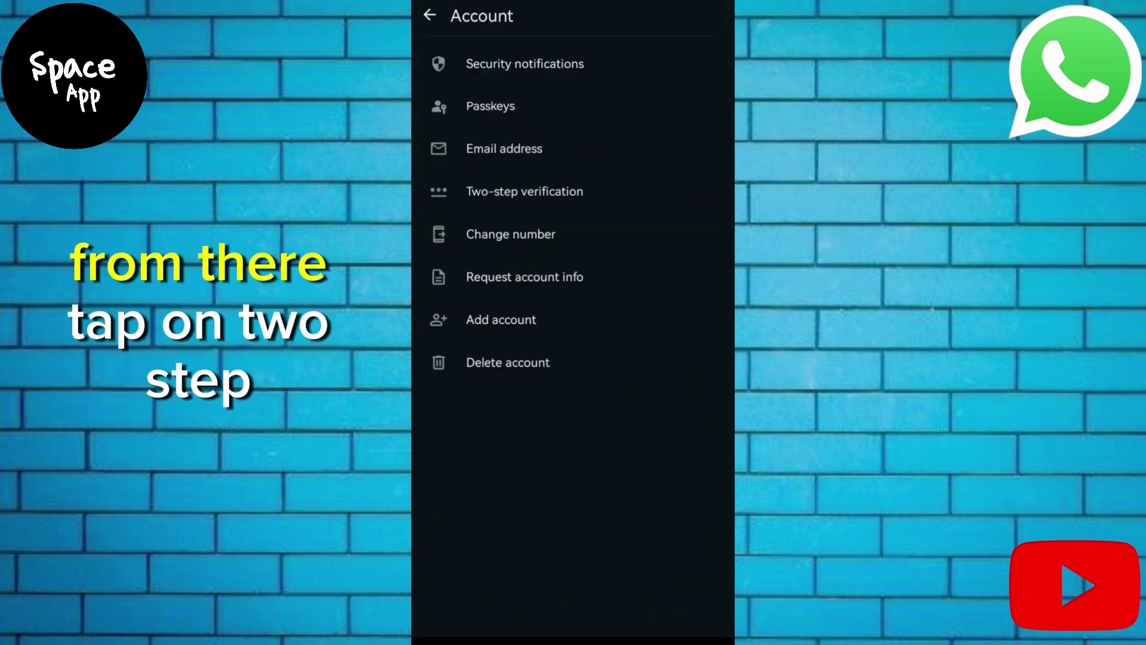
{"action": "left_click", "coordinate": [537, 189]}
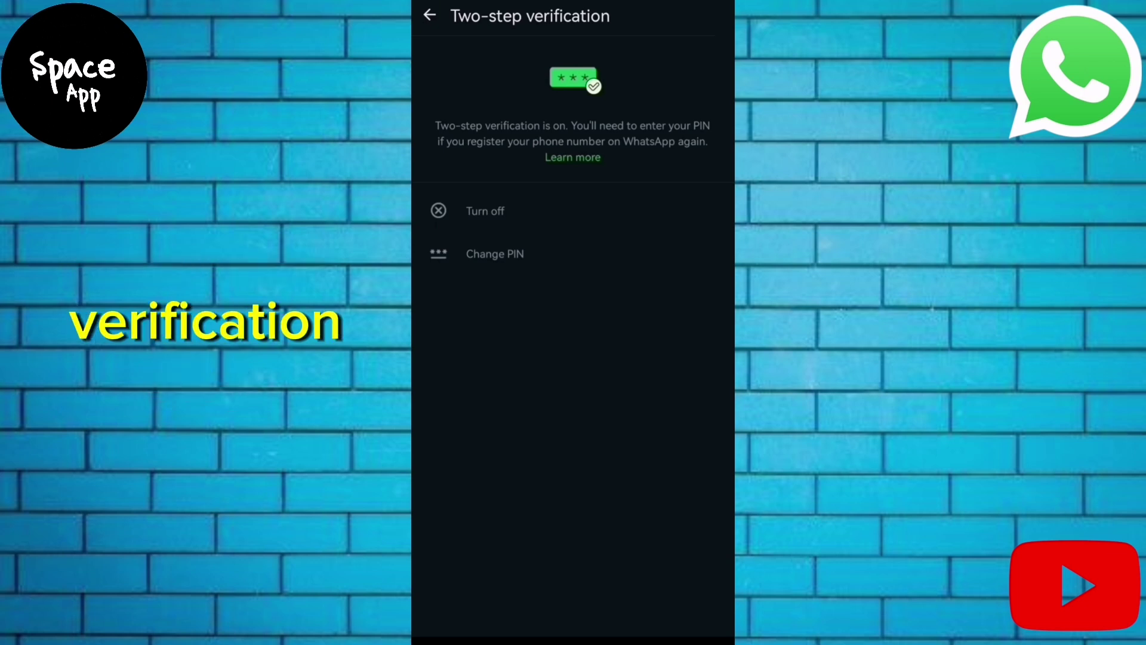
{"action": "key", "text": "Escape"}
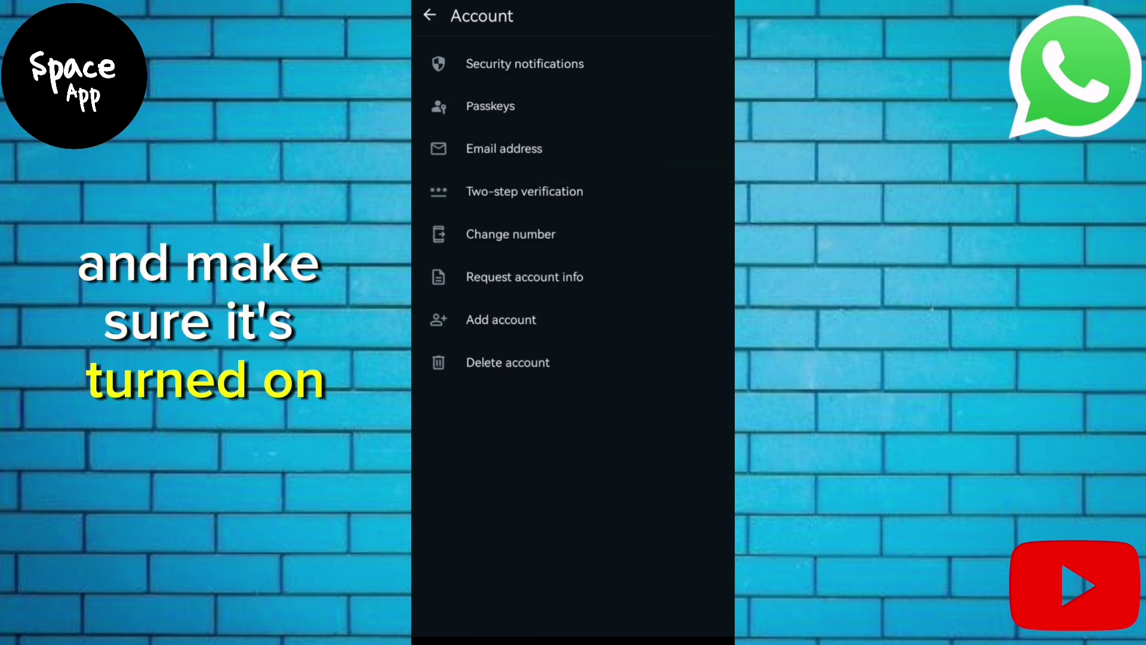
{"action": "left_click", "coordinate": [523, 191]}
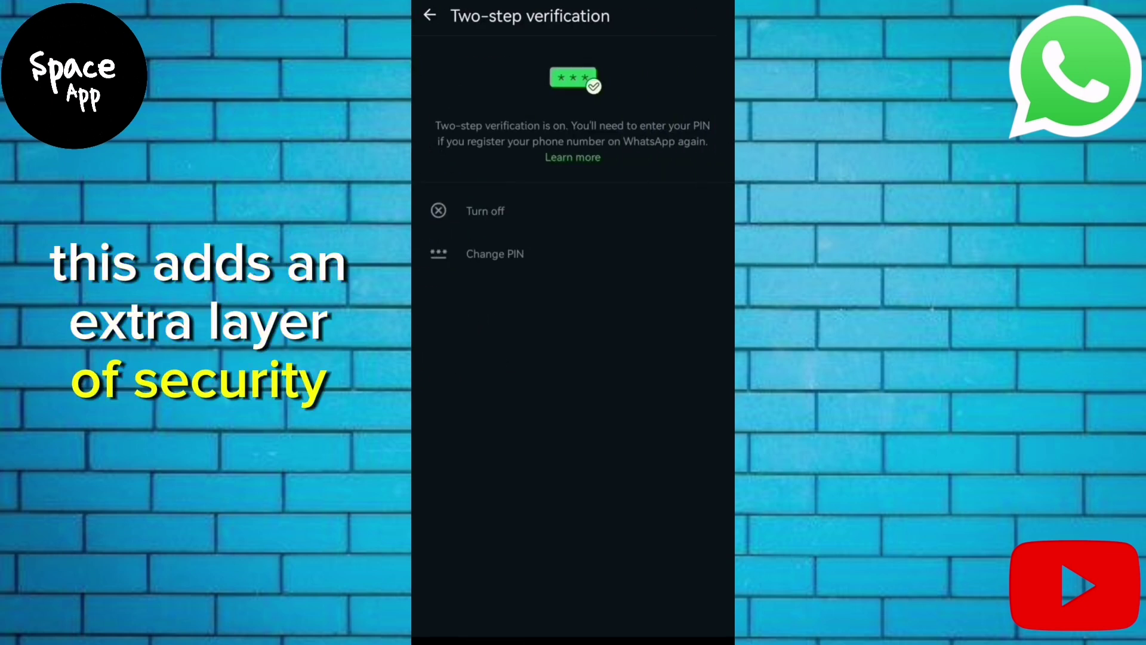